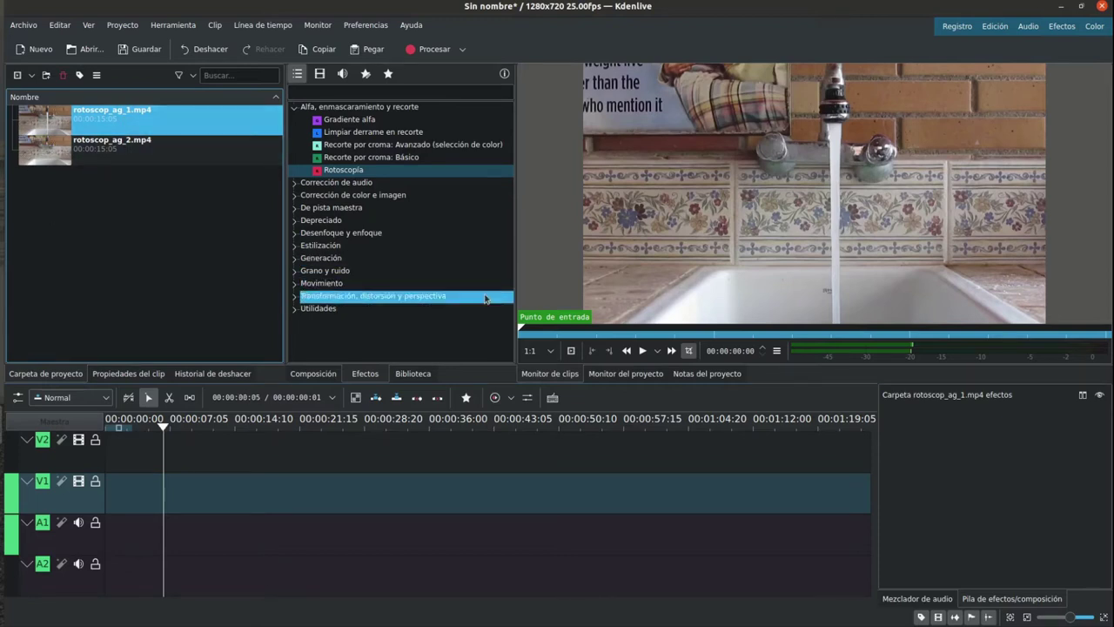
Preview the footage of rotoscop_ag_1.mp4 and rotoscop_ag_2.mp4 by scrubbing through each clip
left_click_drag(525, 331, 751, 335)
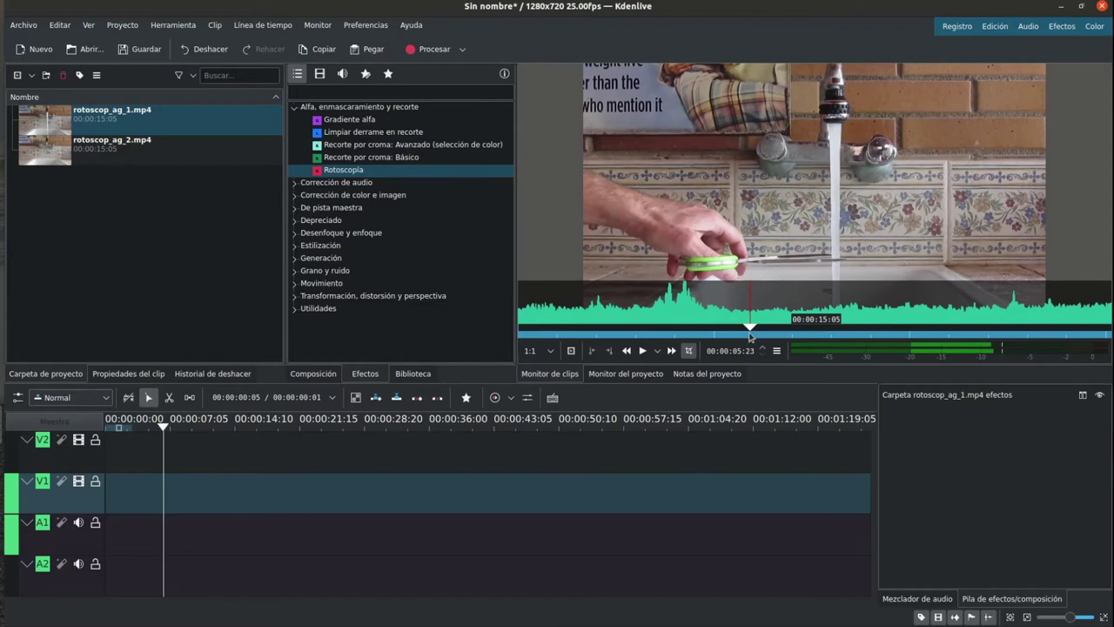
left_click_drag(749, 330, 956, 328)
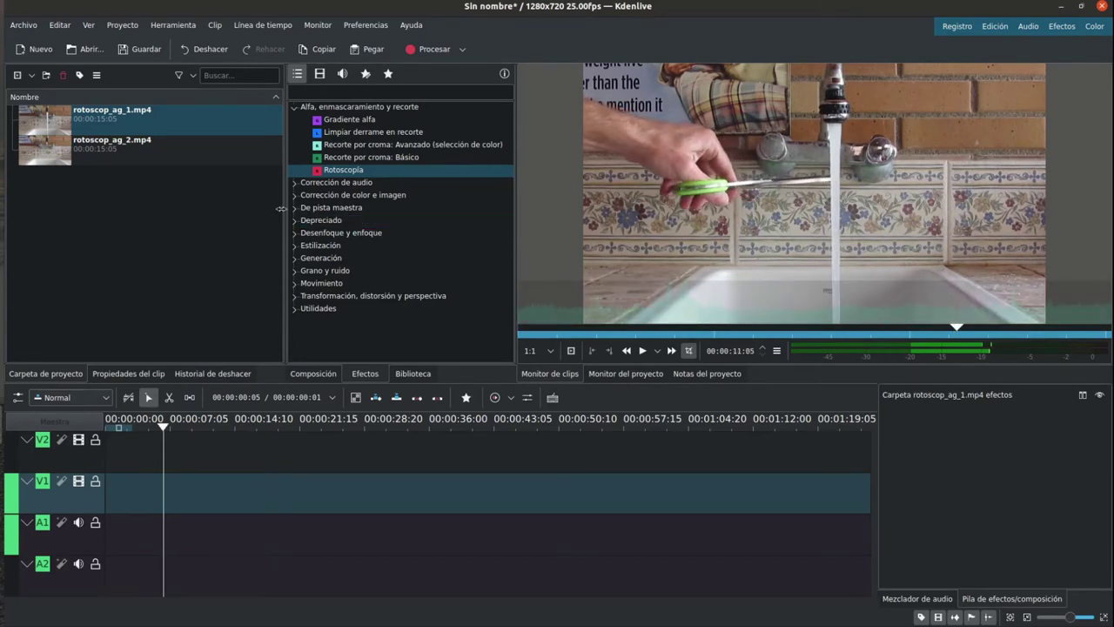
left_click(67, 159)
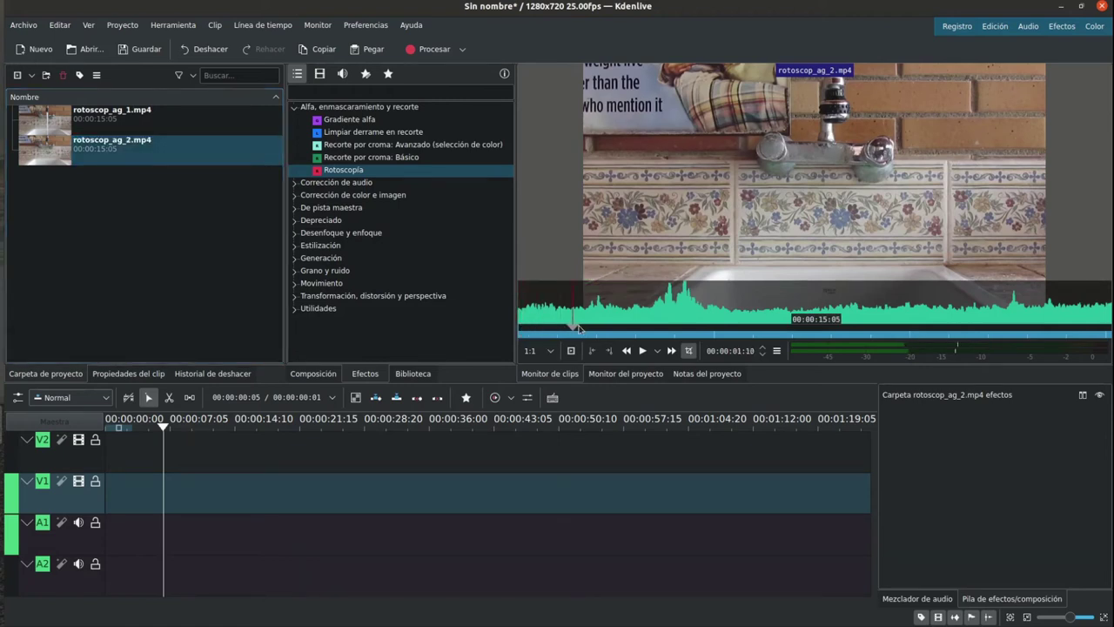
left_click(786, 327)
left_click_drag(789, 323, 875, 325)
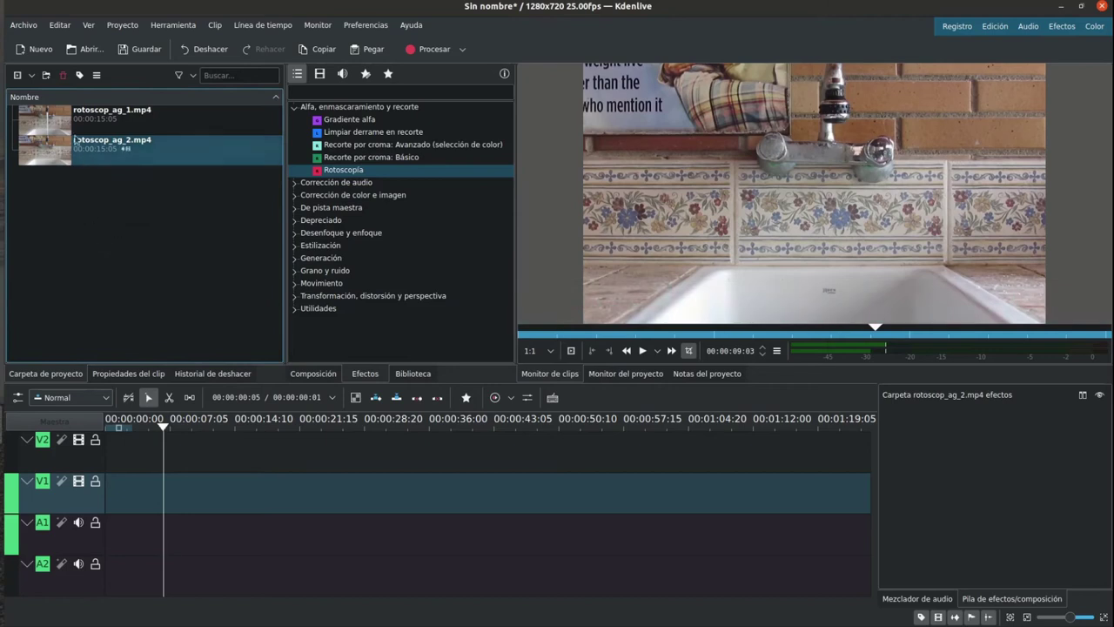
Place rotoscop_ag_1.mp4 on track V2 and rotoscop_ag_2.mp4 on track V1, both at the start of the timeline
left_click_drag(61, 125, 201, 440)
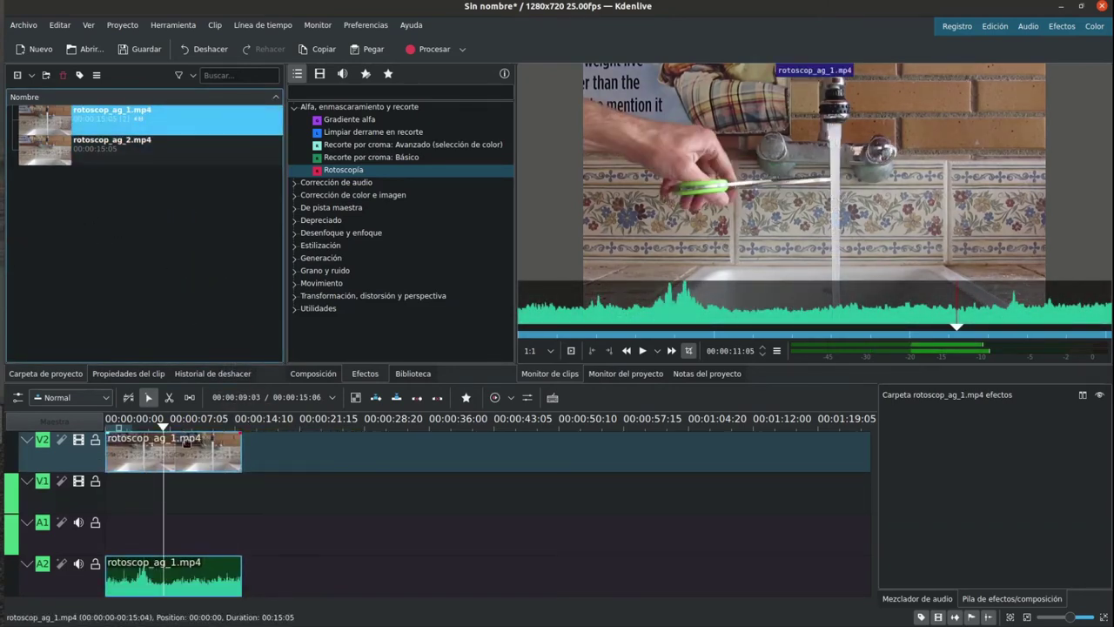
left_click_drag(50, 150, 94, 512)
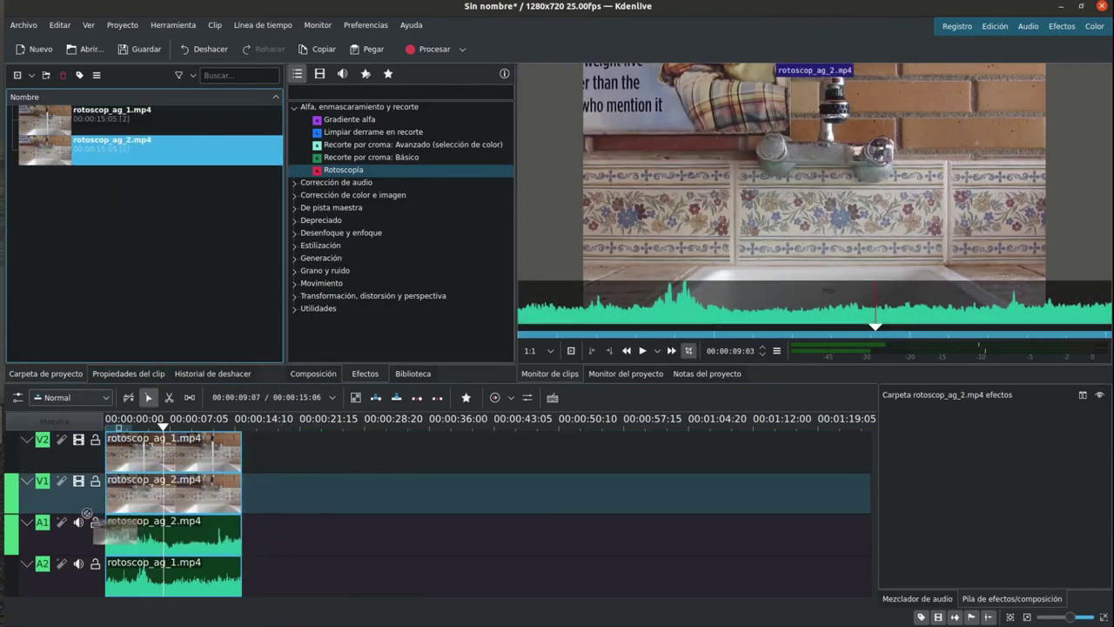
Ungroup the rotoscop_ag_2.mp4 clip and delete its audio from track A1
right_click(184, 495)
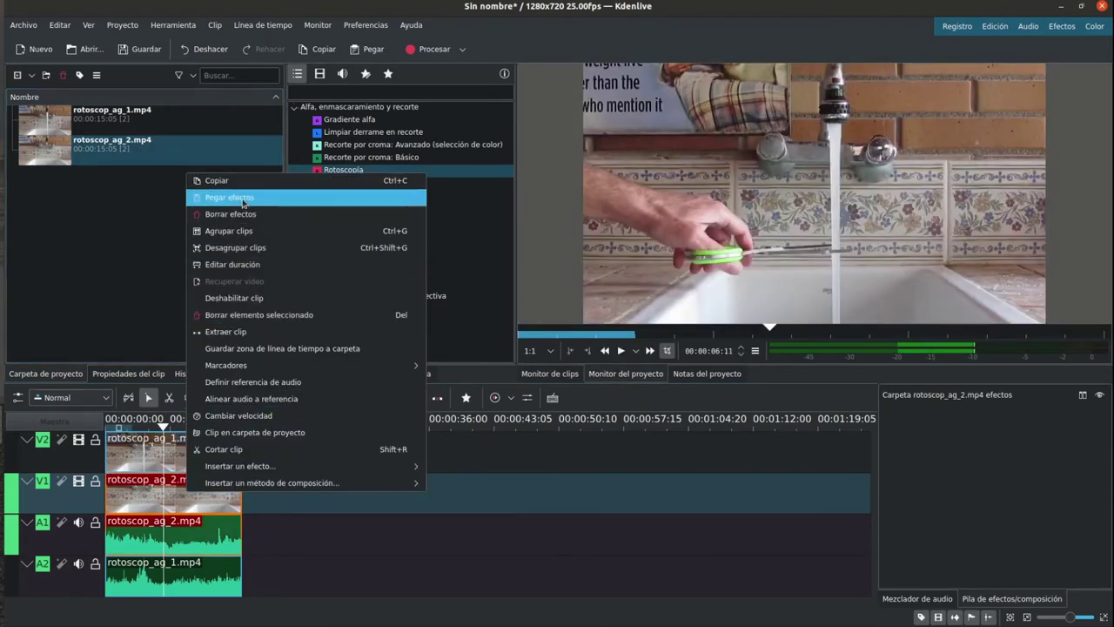
left_click(249, 248)
left_click(213, 539)
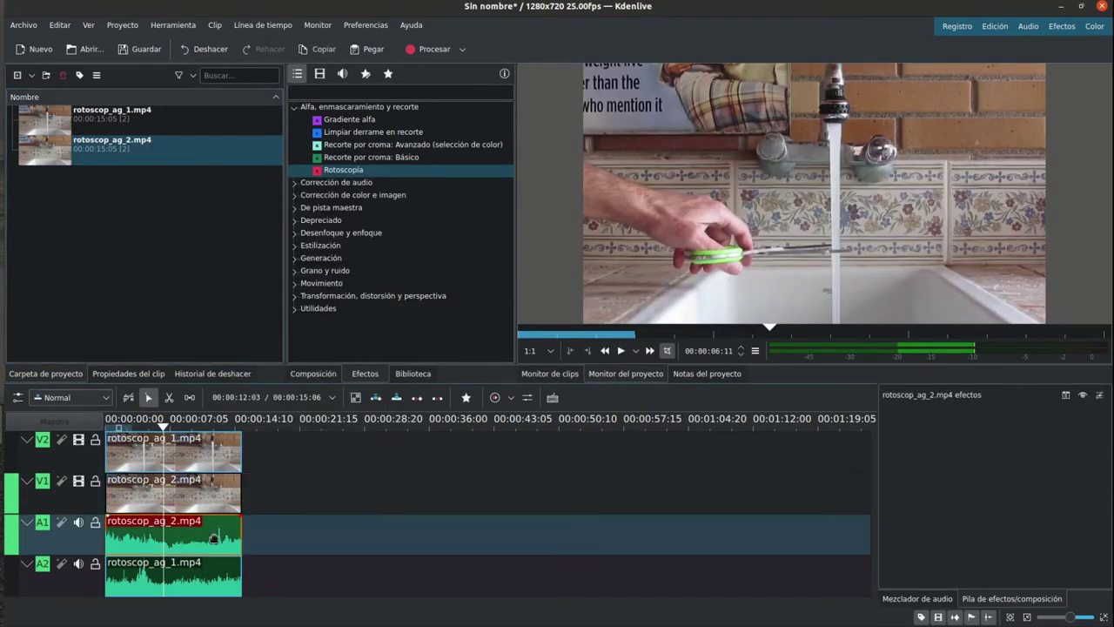
key("Delete")
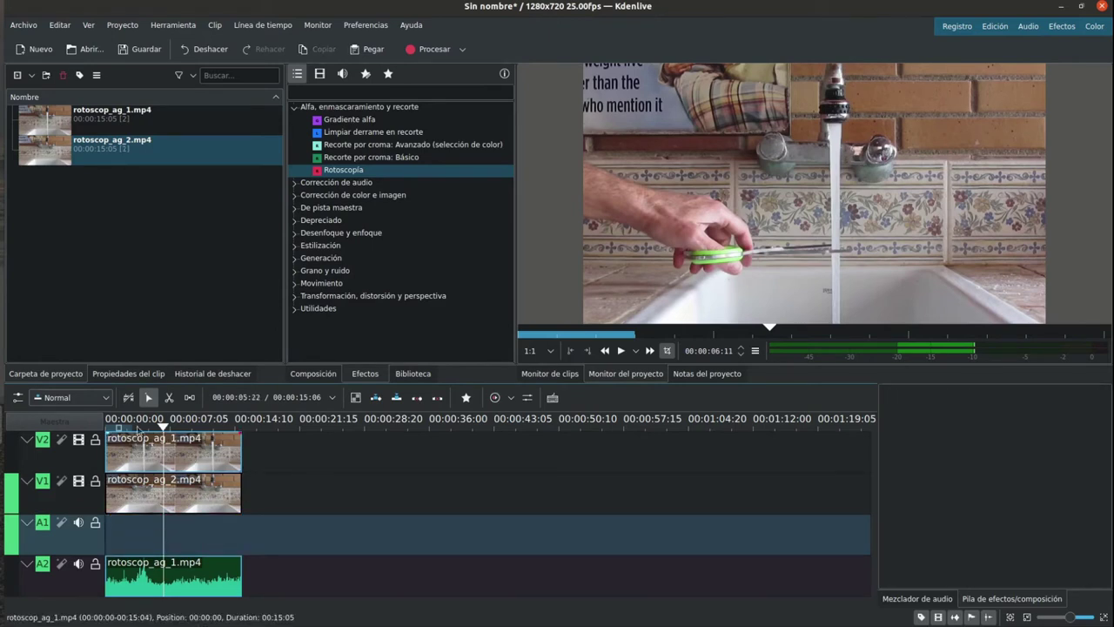
Split rotoscop_ag_1.mp4 on V2 at about 00:00:06:21, where the scissors first cut the water stream
left_click(117, 422)
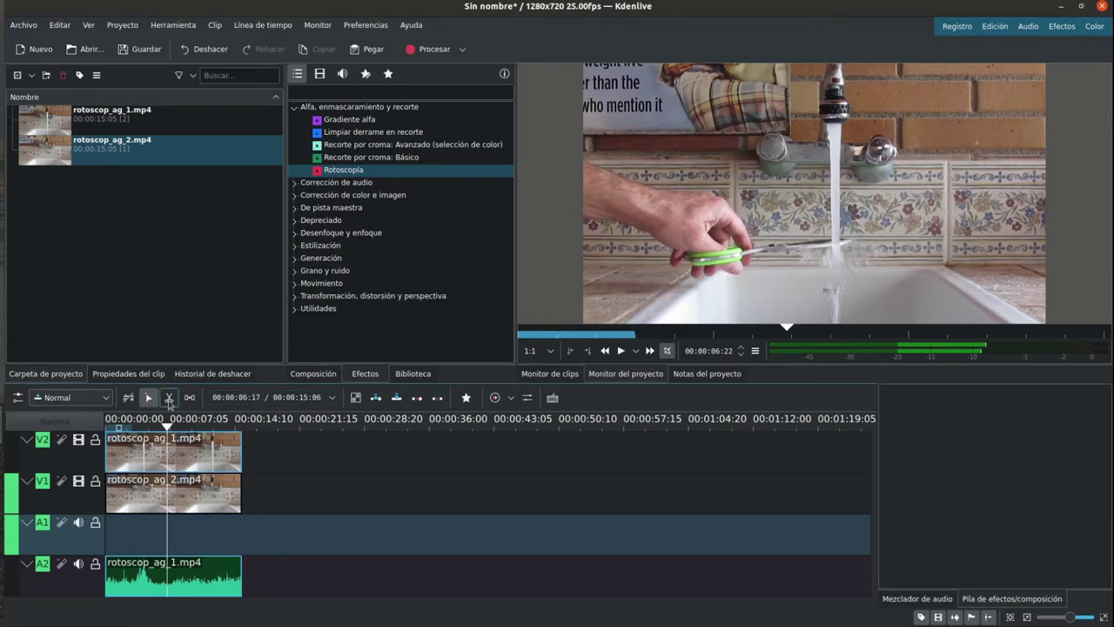
left_click(169, 400)
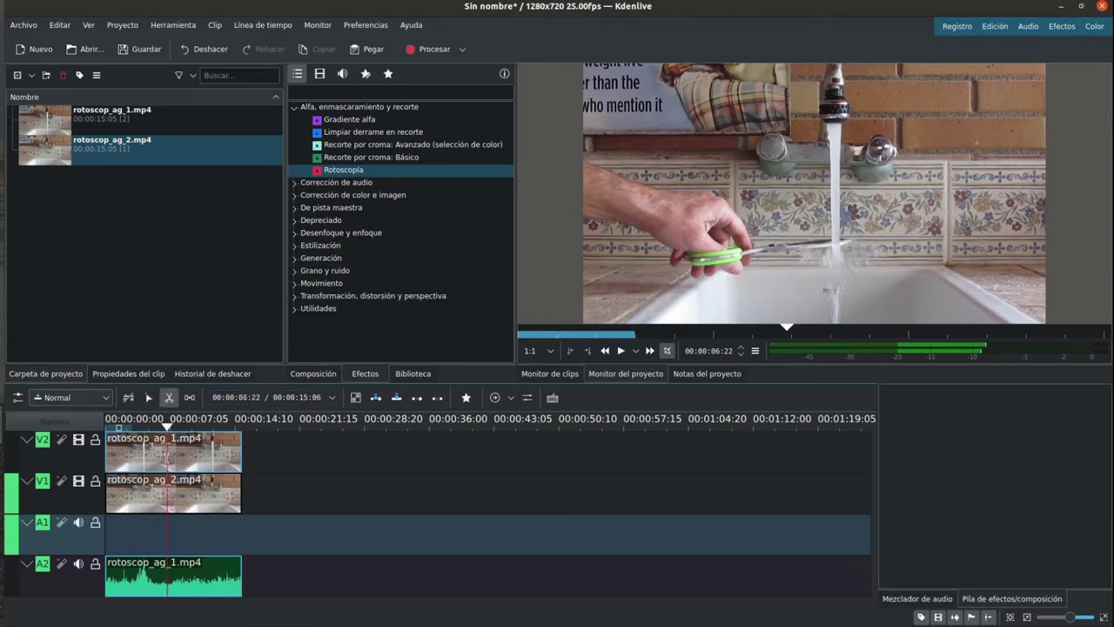
left_click(168, 458)
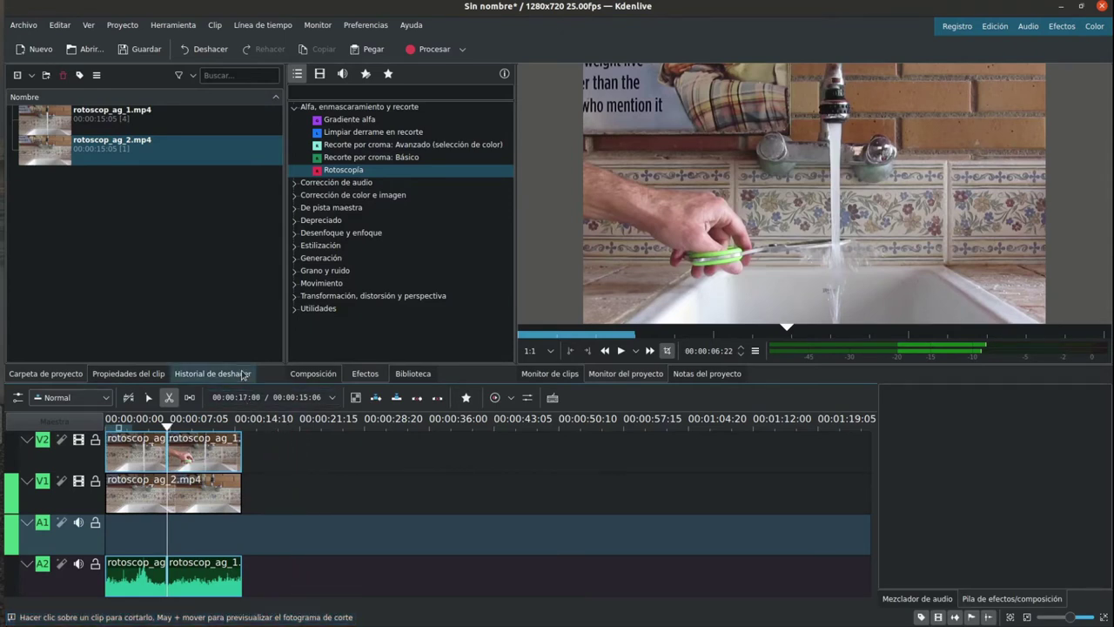
Split rotoscop_ag_1.mp4 on V2 again at 00:00:10:13, where the scissors make the second cut near the faucet
key("space")
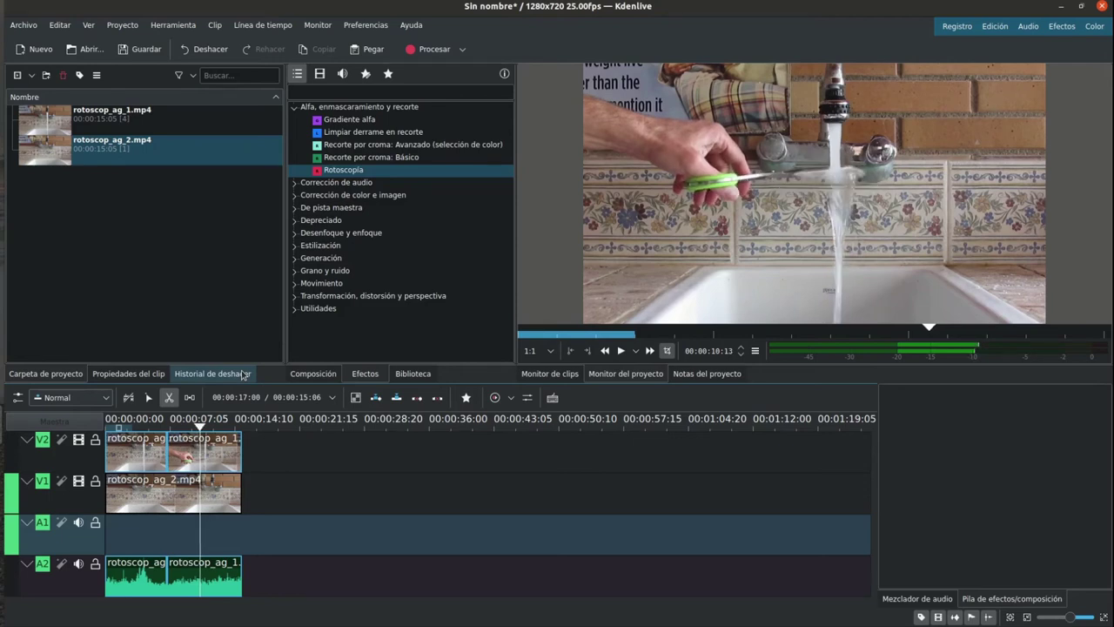
left_click(170, 402)
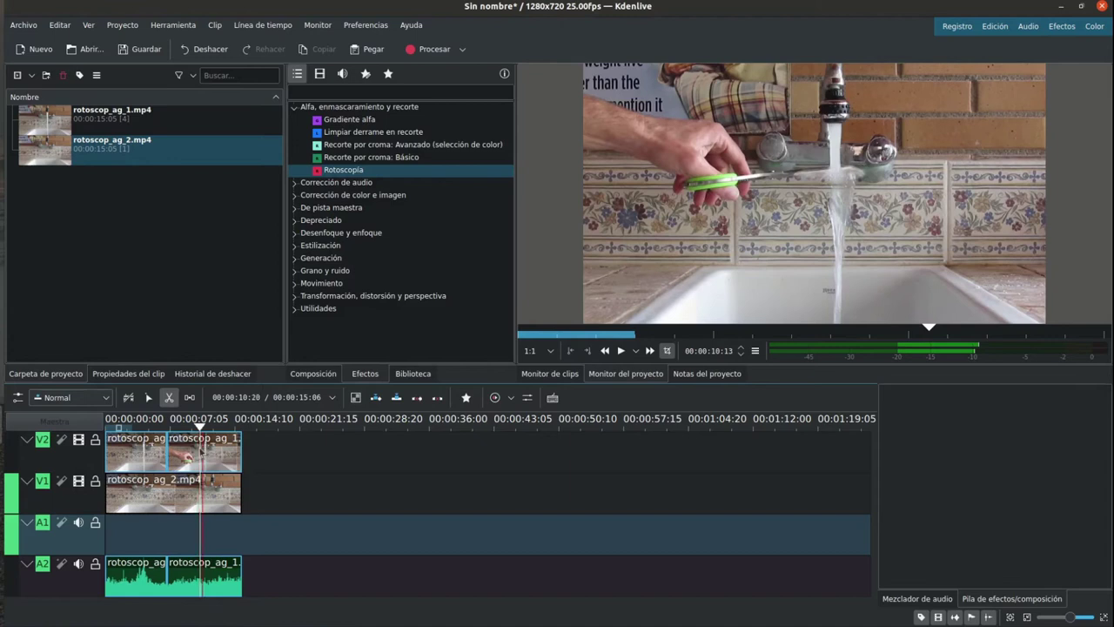
scroll(200, 448, "up", 3)
left_click(206, 448)
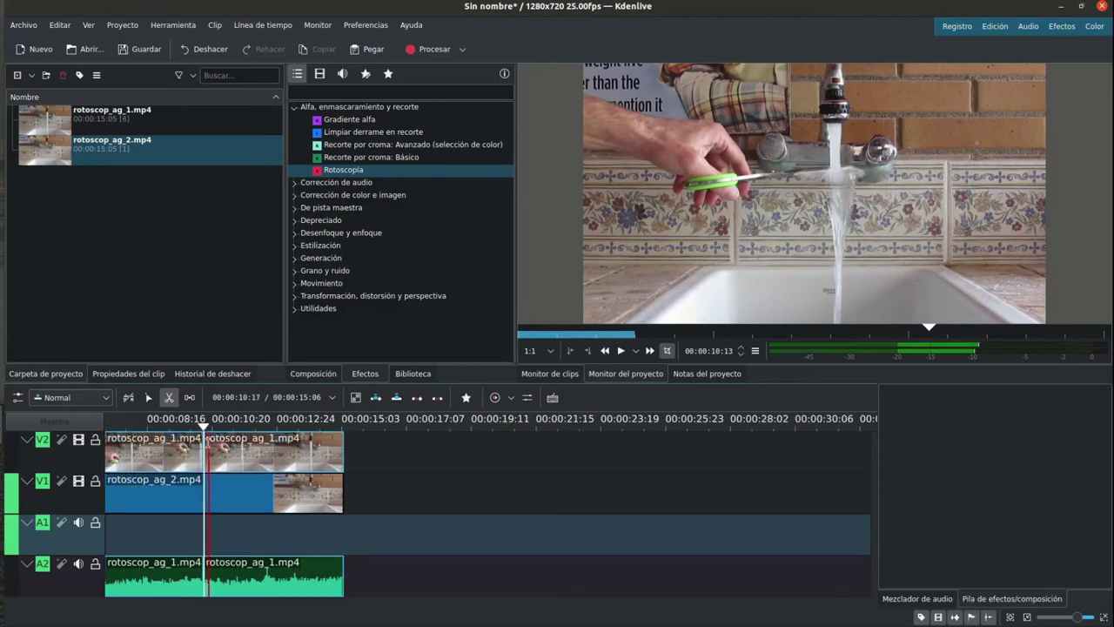
scroll(183, 427, "down", 3)
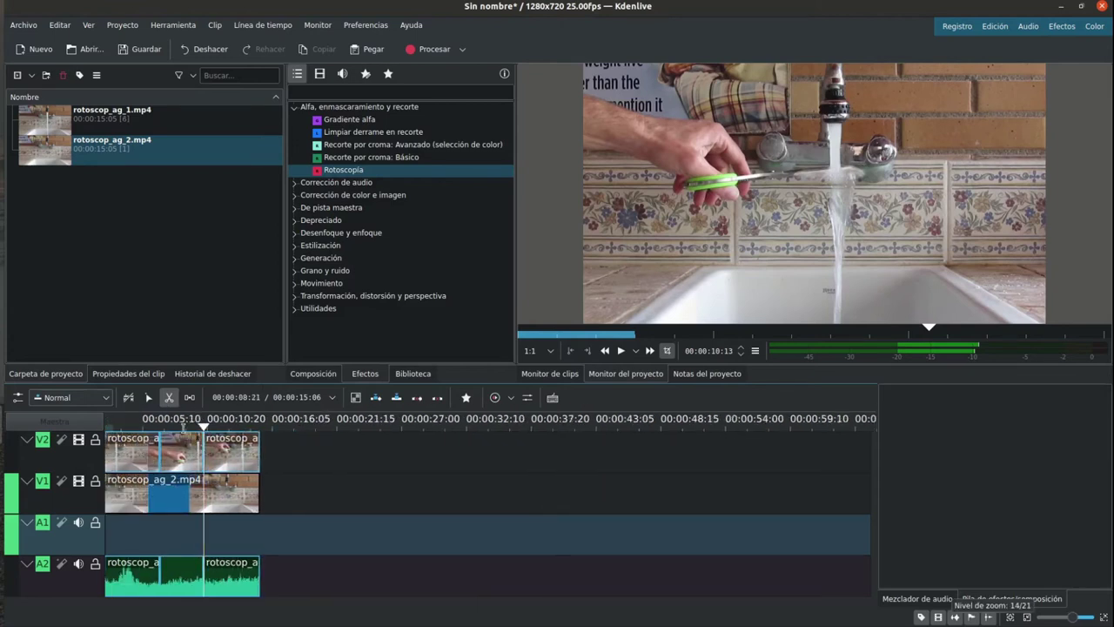
Apply the Rotoscopía effect to the middle fragment of rotoscop_ag_1.mp4, with the playhead at the fragment's start
left_click(182, 424)
left_click(148, 397)
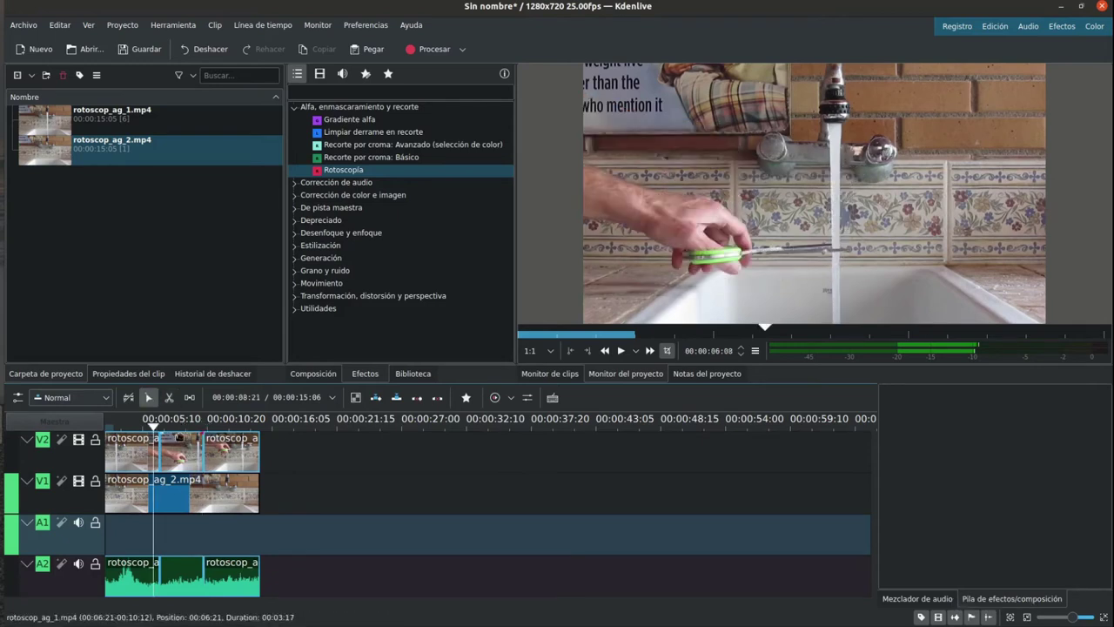
left_click(179, 446)
key("j")
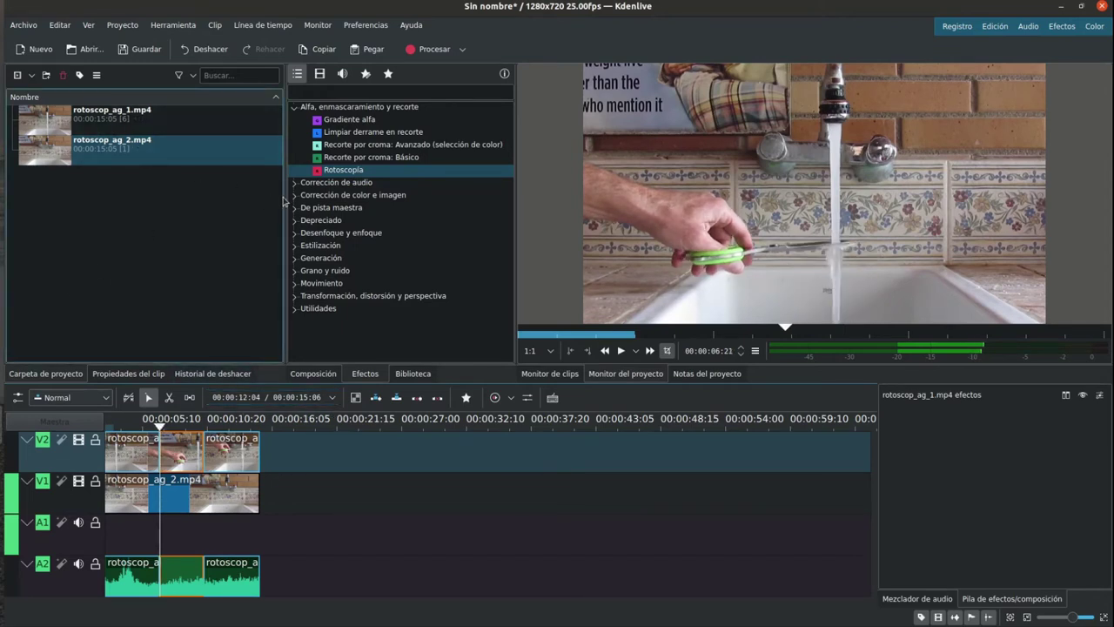
left_click(344, 171)
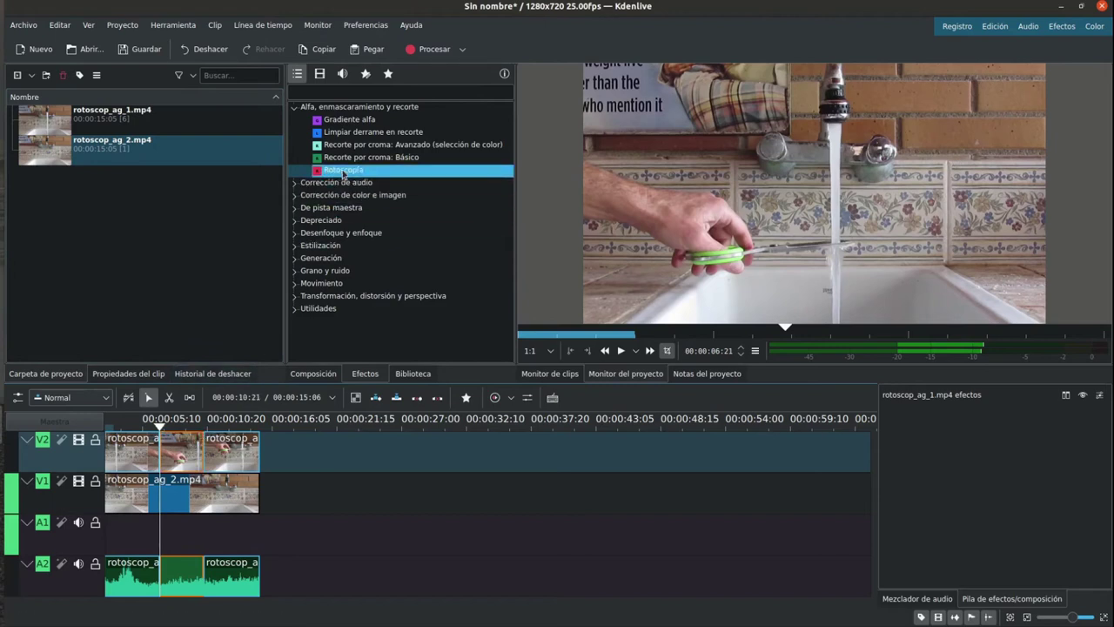
double_click(343, 172)
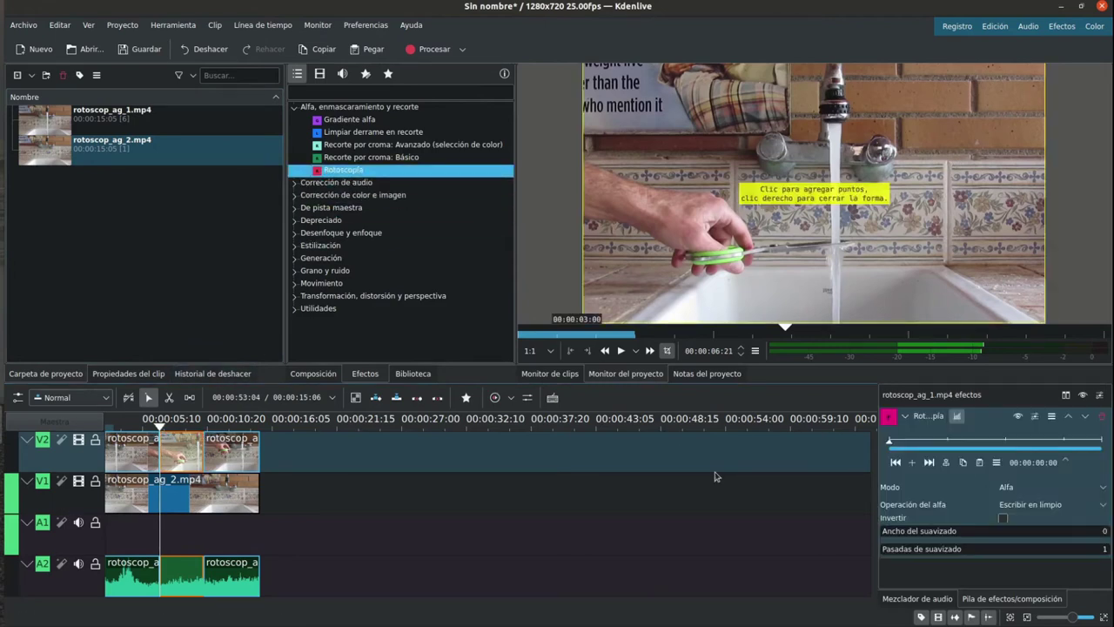
Draw a closed four-point mask around the water below the scissors, down to the frame's lower edge, and invert it
left_click(820, 249)
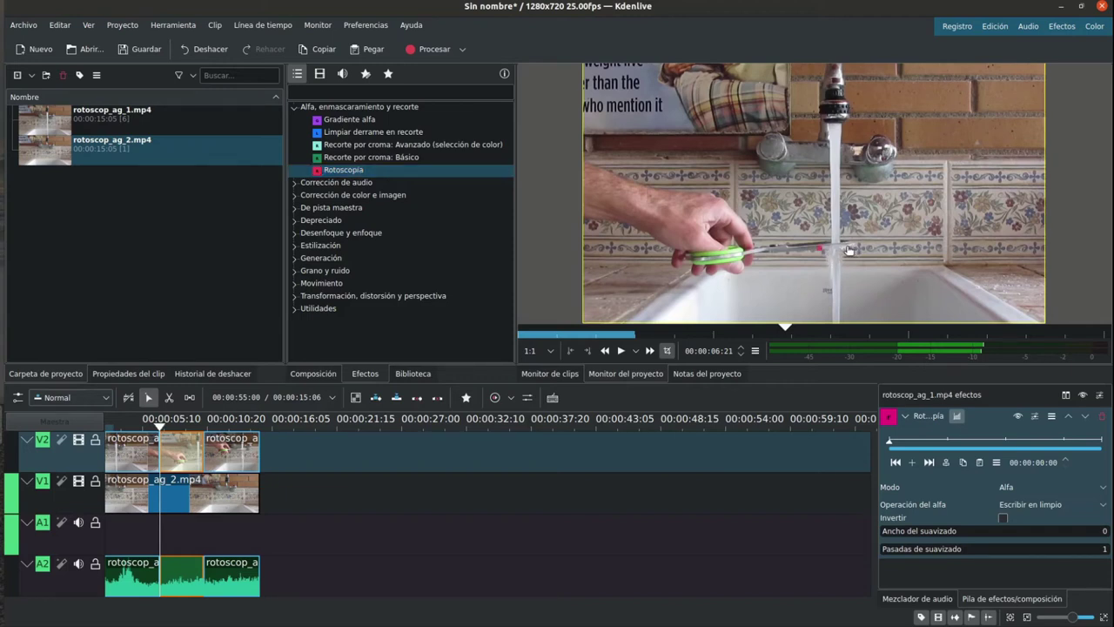
left_click(825, 322)
left_click(820, 250)
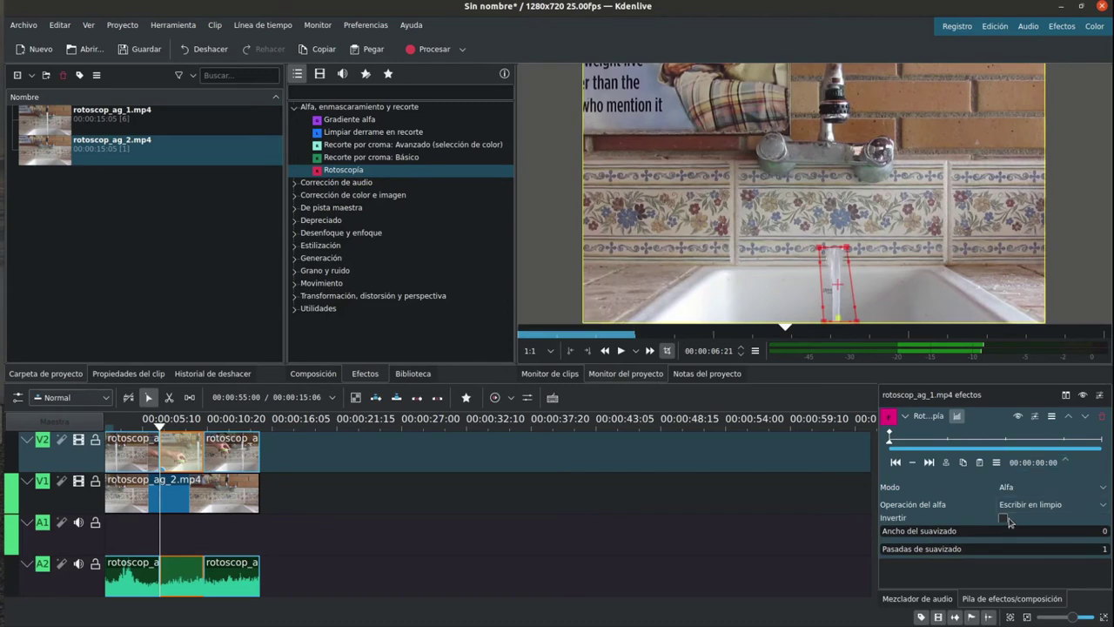
left_click(1003, 518)
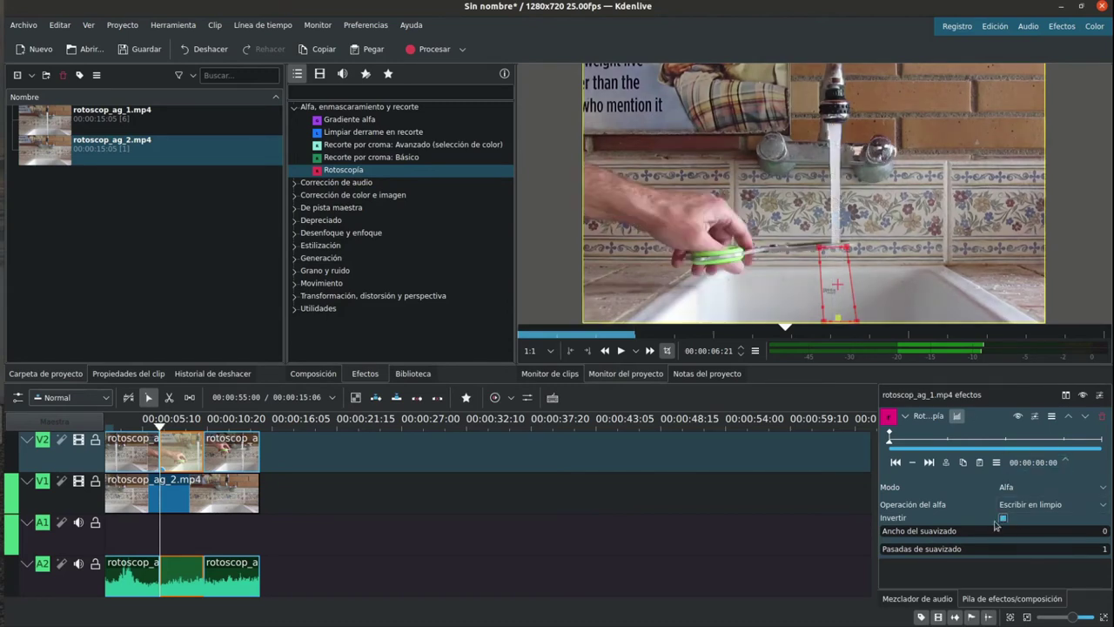
Play back the middle fragment to check the masked water below the first cut
left_click(621, 351)
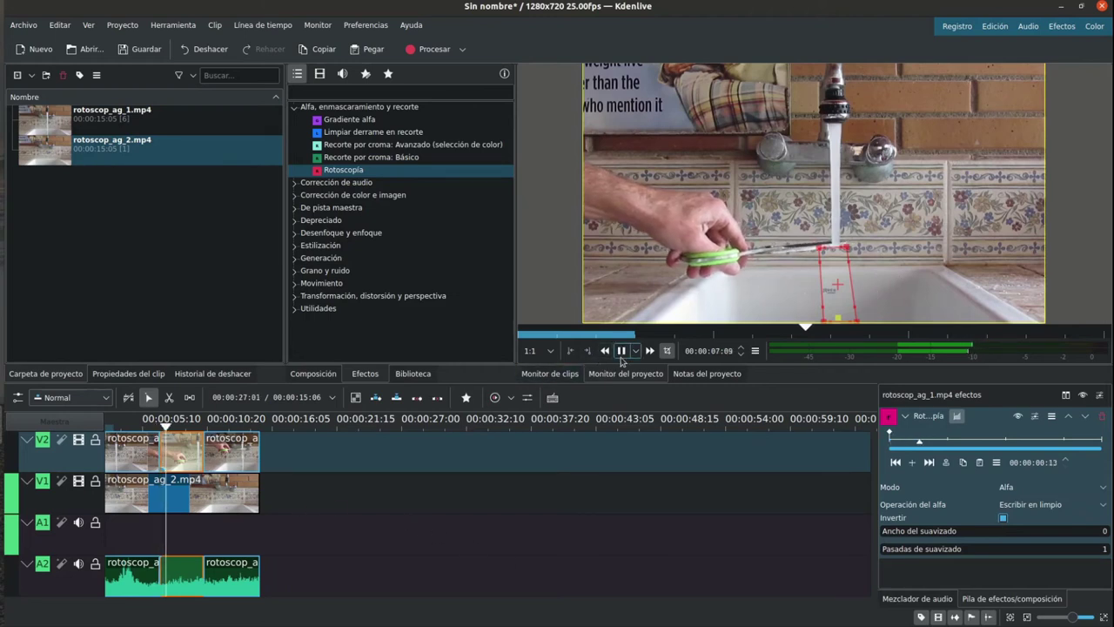
left_click(621, 357)
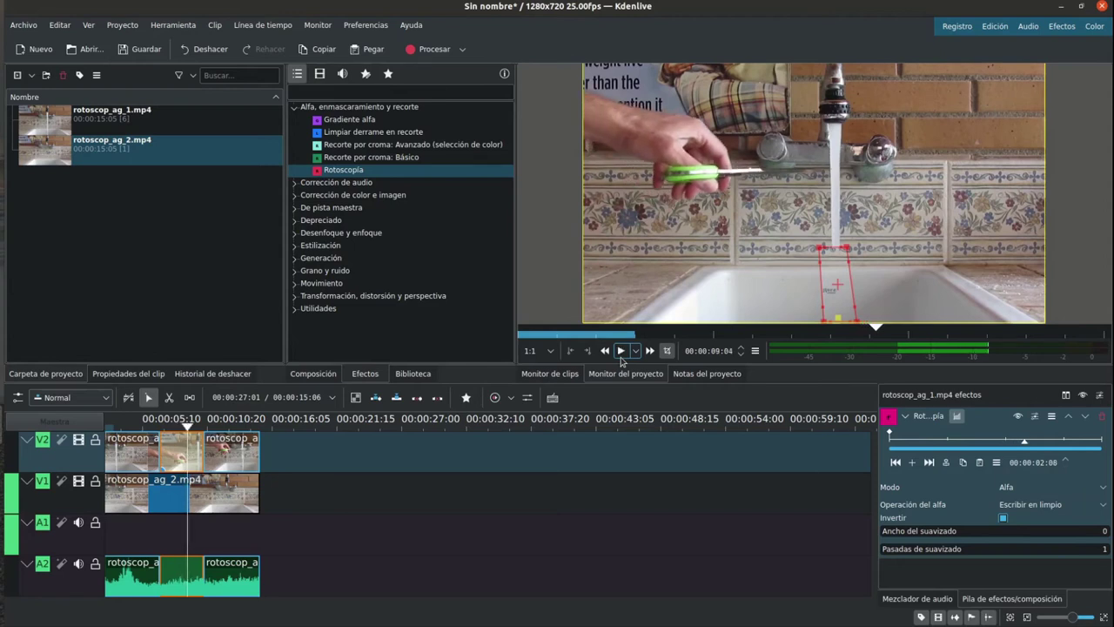
left_click(622, 354)
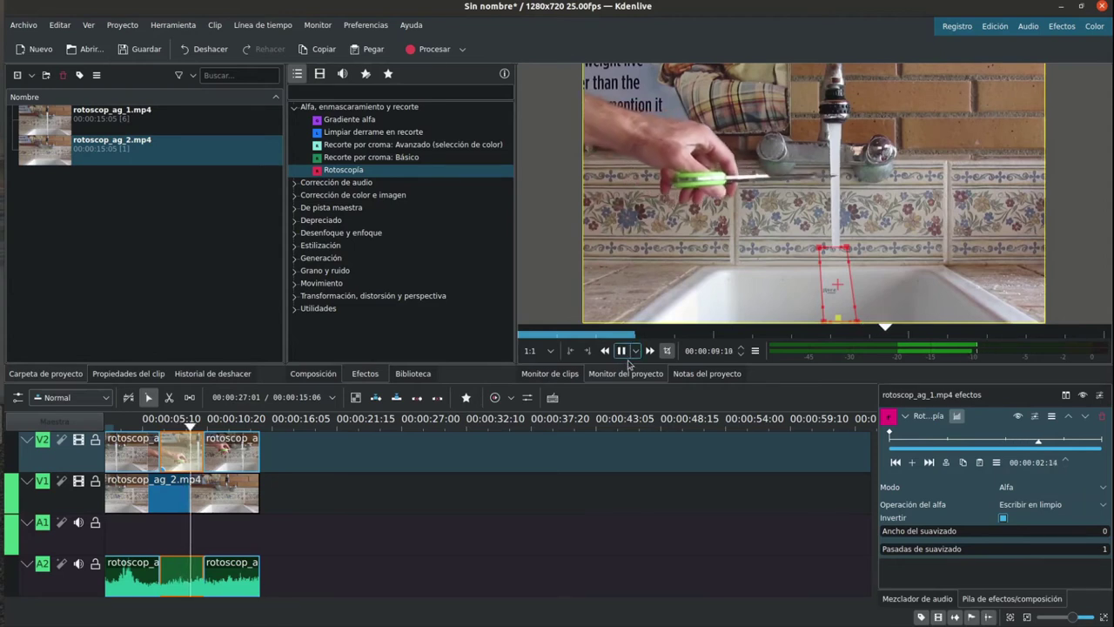
left_click(624, 352)
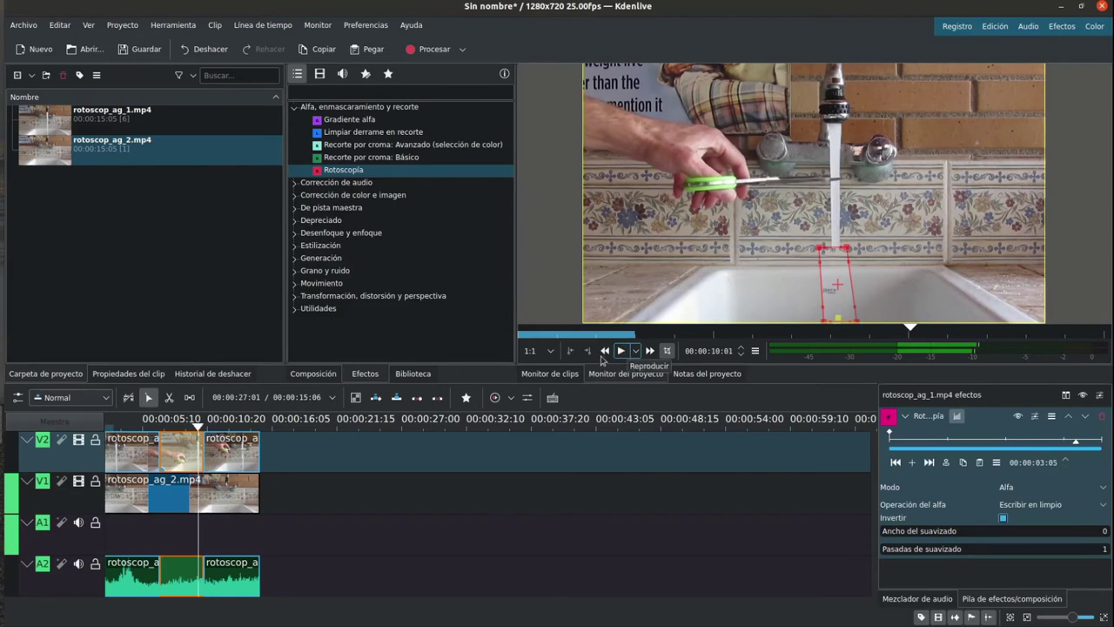
Apply the Rotoscopía effect to the last fragment of rotoscop_ag_1.mp4 on V2, with the playhead at 00:00:10:14
left_click(223, 444)
left_click(224, 444)
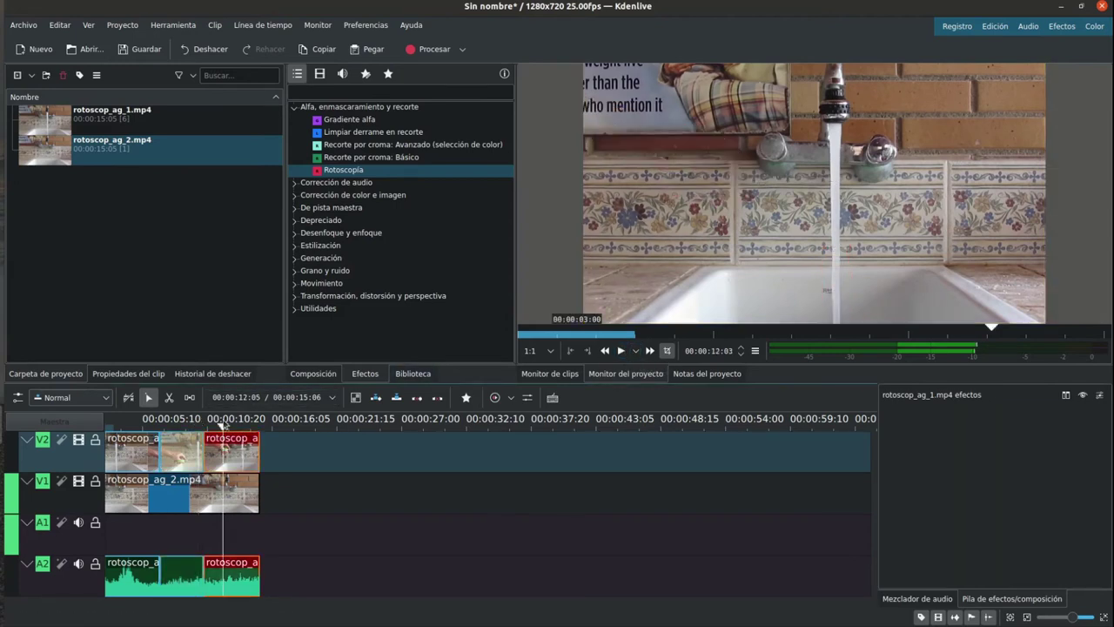
left_click_drag(224, 427, 213, 426)
key("Left")
key("Left")
key("Left")
key("Left")
key("Left")
key("Left")
key("Left")
key("Left")
key("Left")
key("Left")
key("Left")
key("Left")
key("Left")
key("Left")
key("Left")
key("Left")
key("Left")
key("Left")
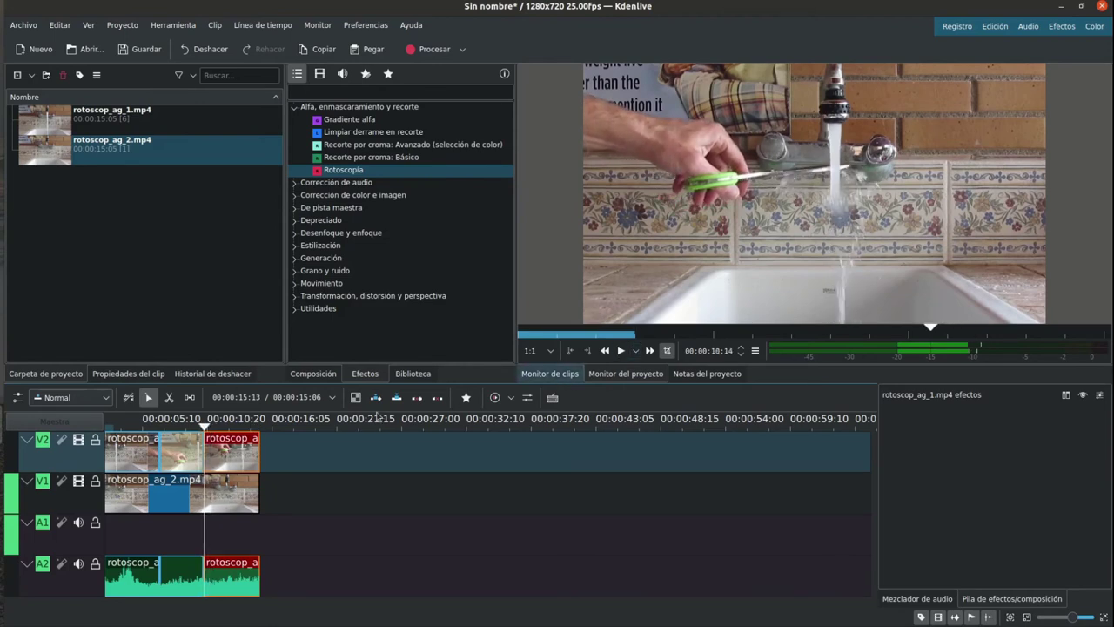
left_click(340, 183)
left_click_drag(344, 169, 749, 193)
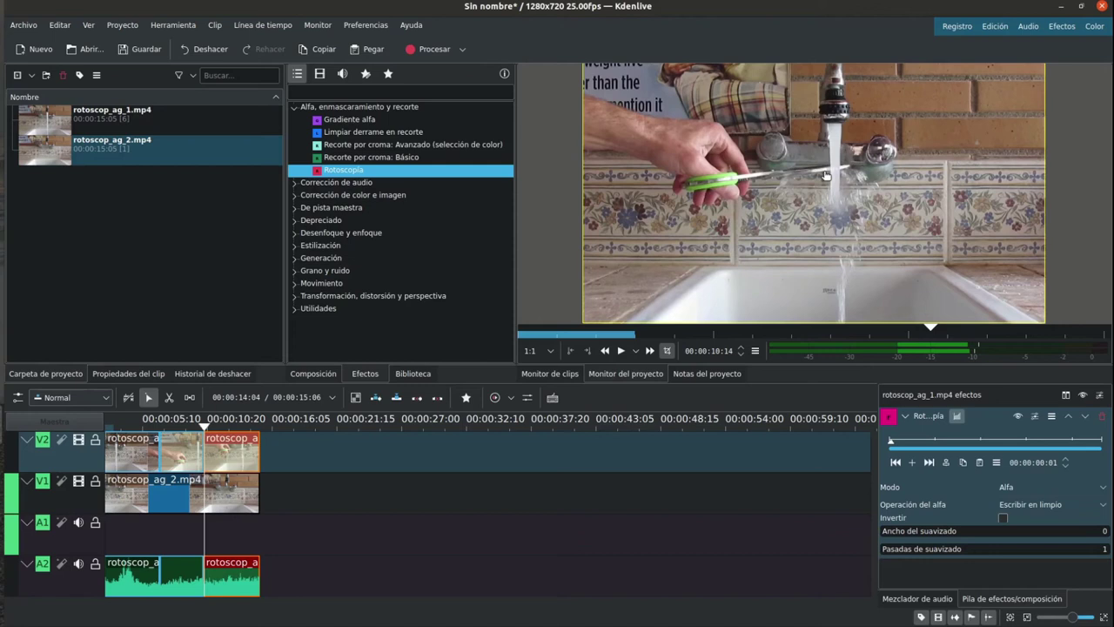
Draw a closed four-point mask from the scissor blades down to the frame's lower edge around the falling water, and invert it
left_click(826, 176)
left_click(843, 169)
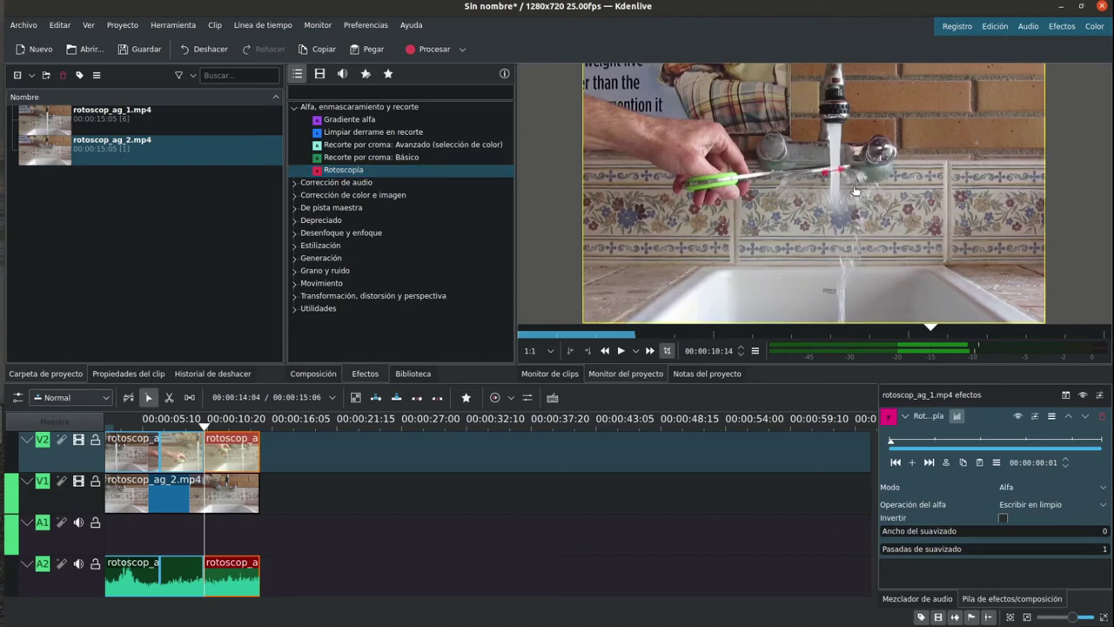
left_click(865, 322)
left_click(826, 175)
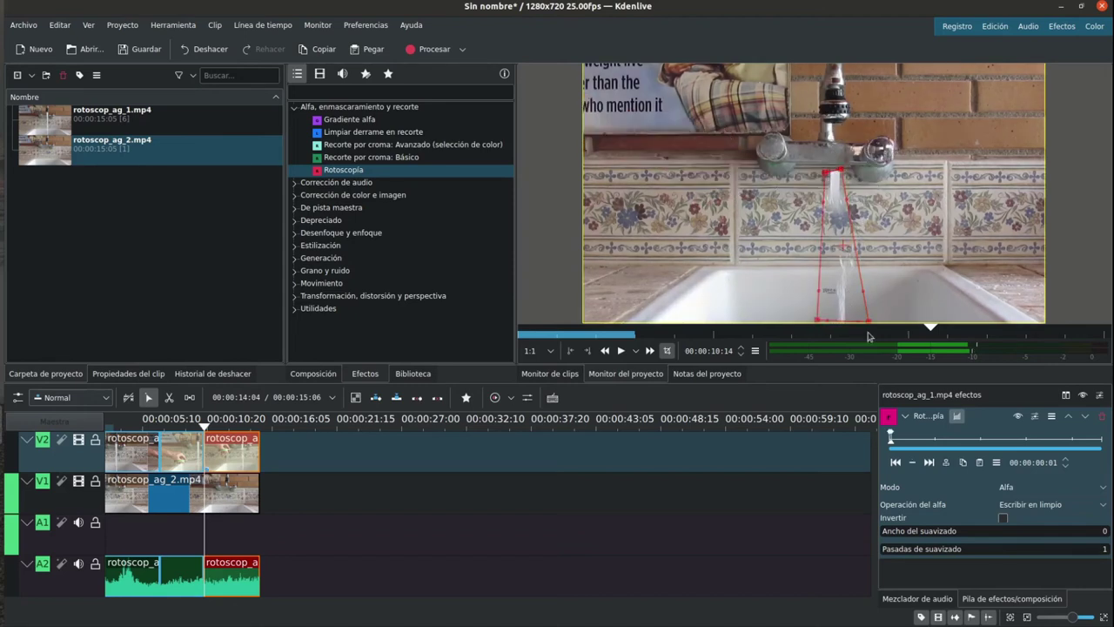
left_click(1004, 519)
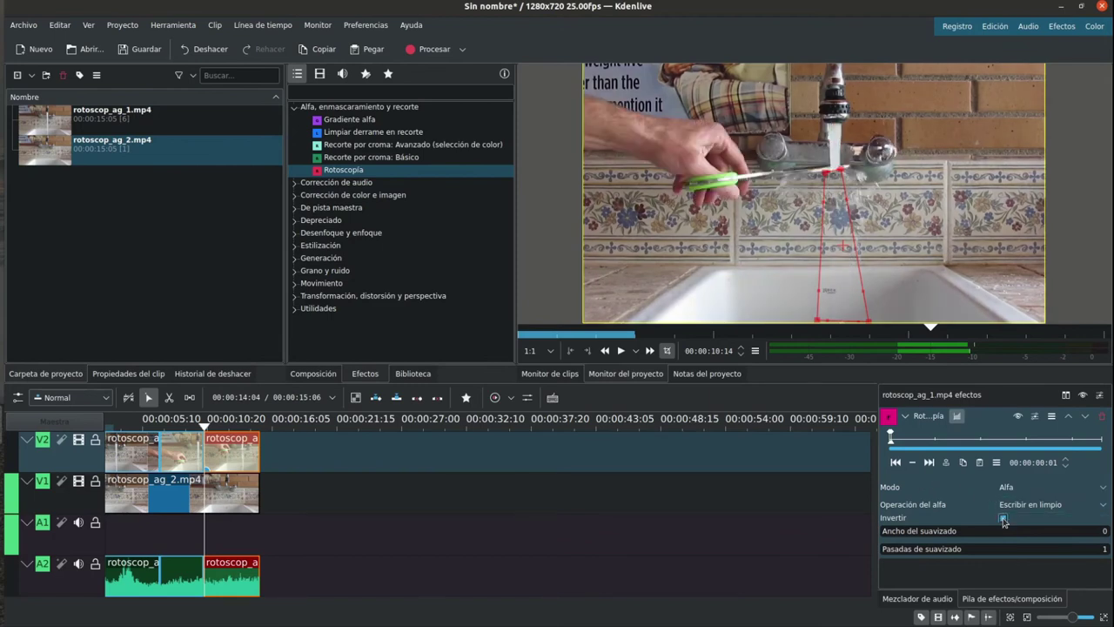
Play back the timeline, including from shortly before the first cut, to review the water-cutting effect
left_click(621, 350)
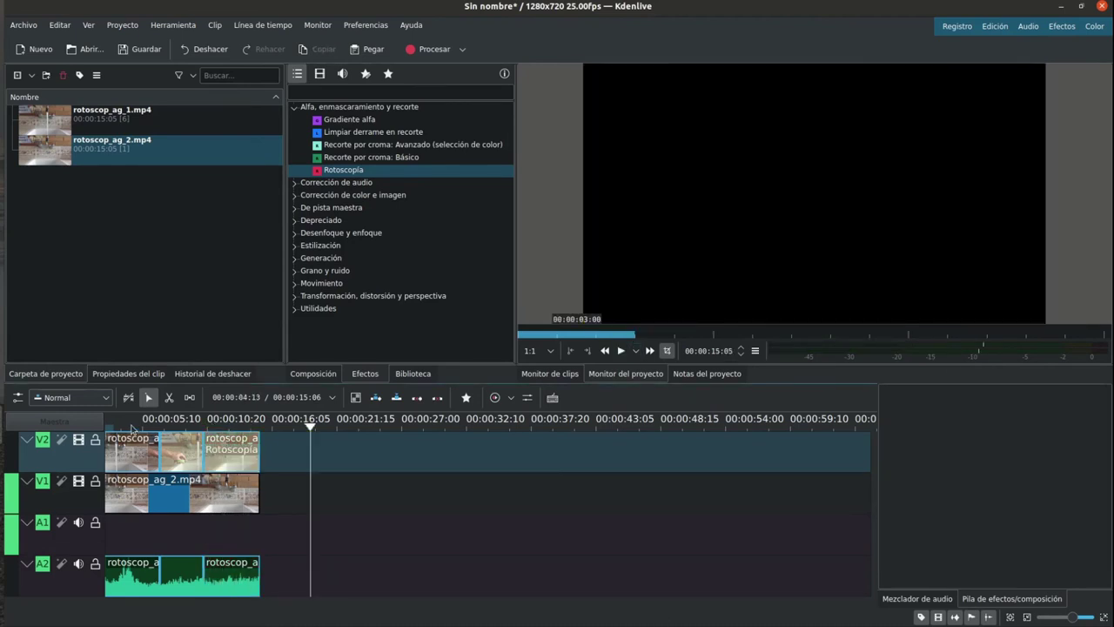
left_click(143, 428)
left_click(620, 350)
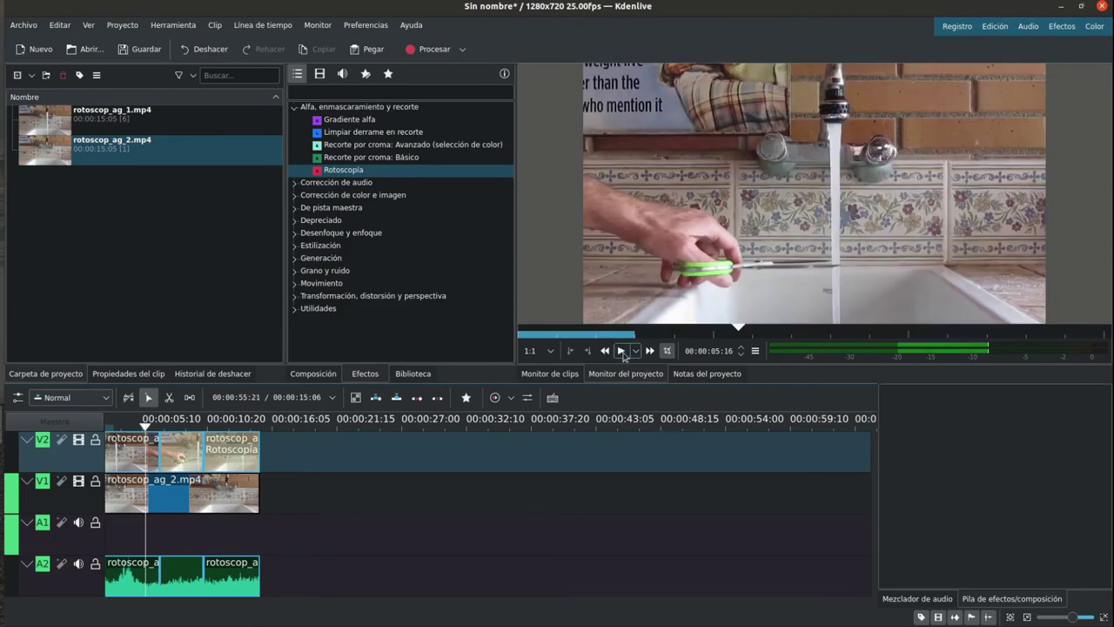
Pause playback, enlarge the project monitor, and inspect the masked area under the tap at 00:00:10:21 and 00:00:08:06
key("space")
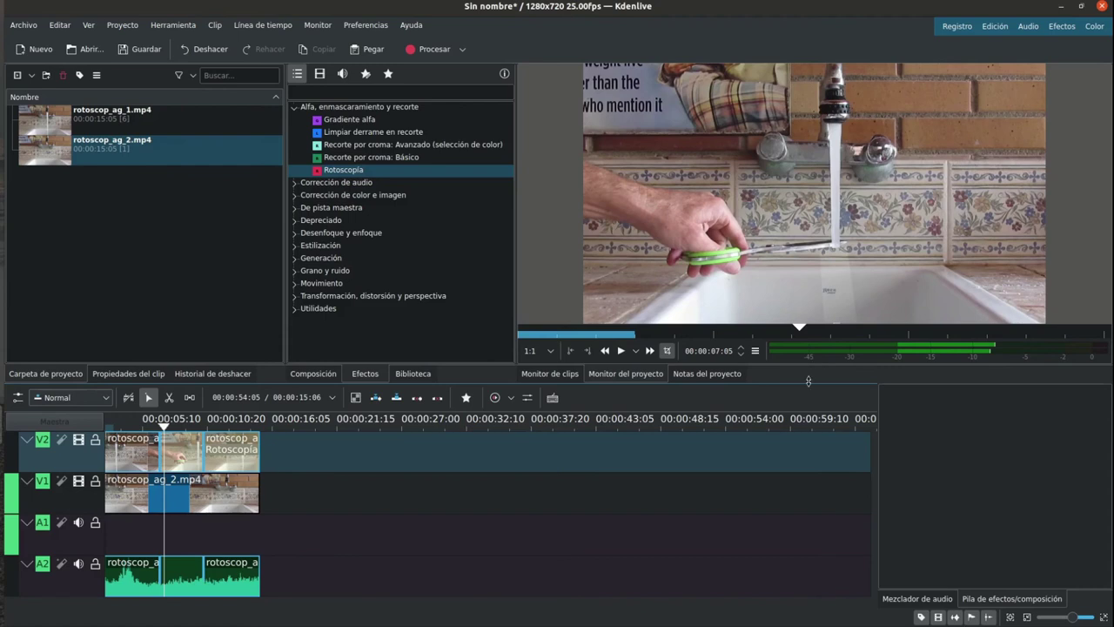
left_click_drag(808, 380, 806, 483)
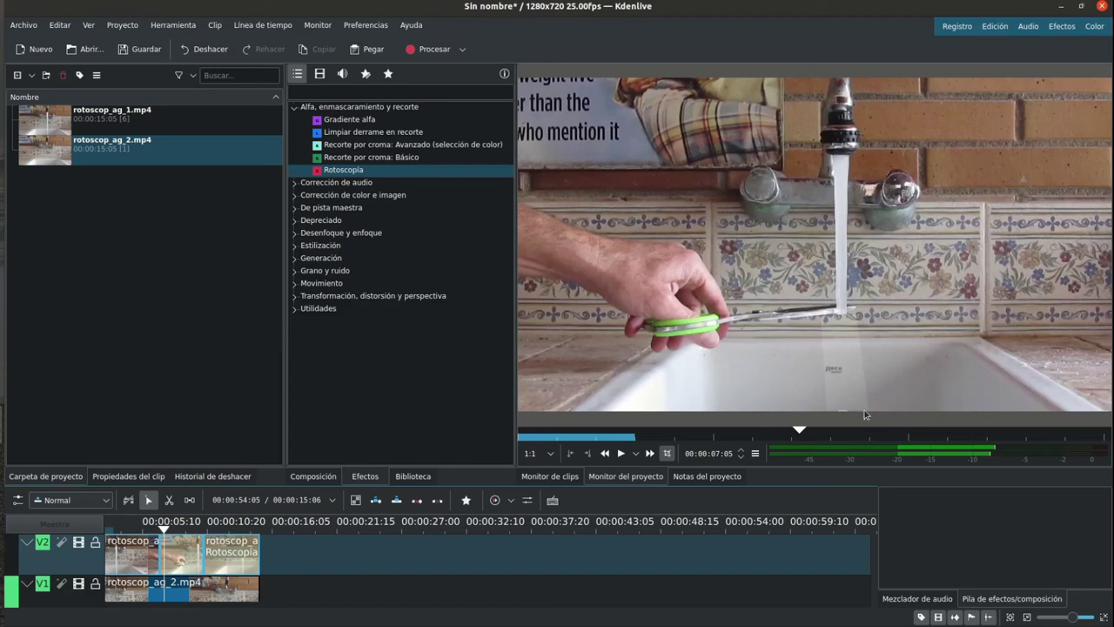
left_click(208, 527)
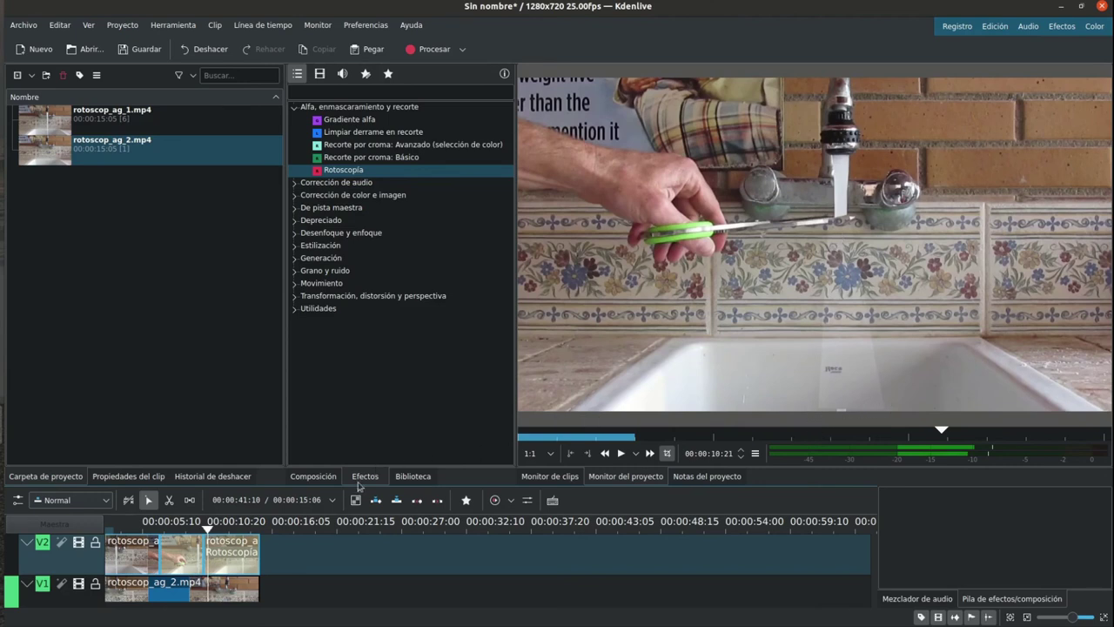
left_click(177, 528)
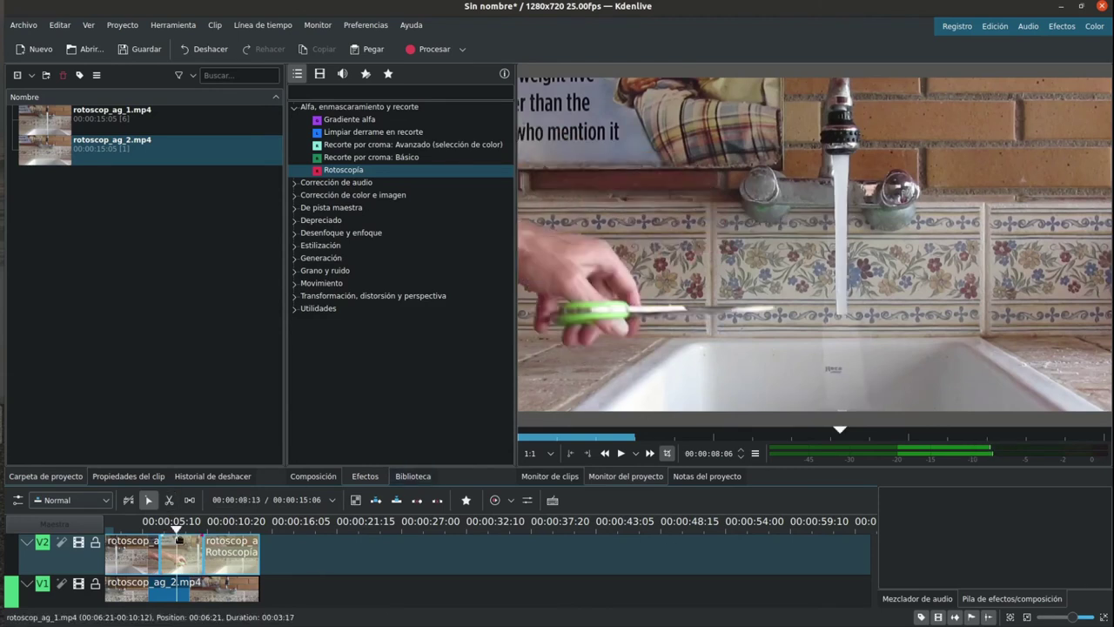
Apply the Brillo (animable) effect to rotoscop_ag_2.mp4 on V1 and set its Intensidad to 95
left_click(224, 585)
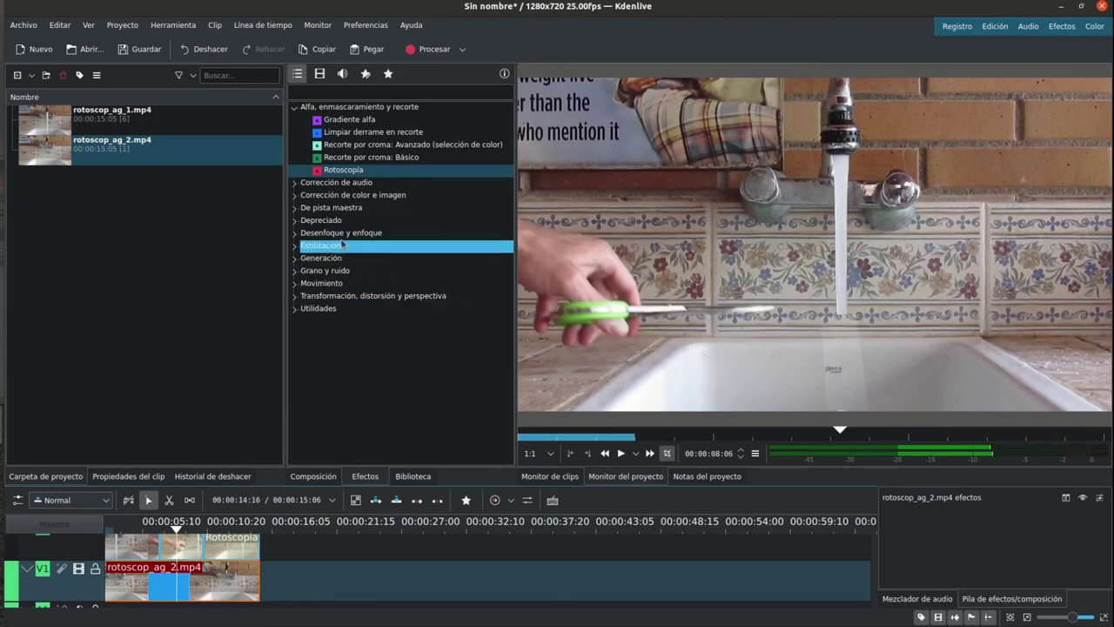
left_click(295, 197)
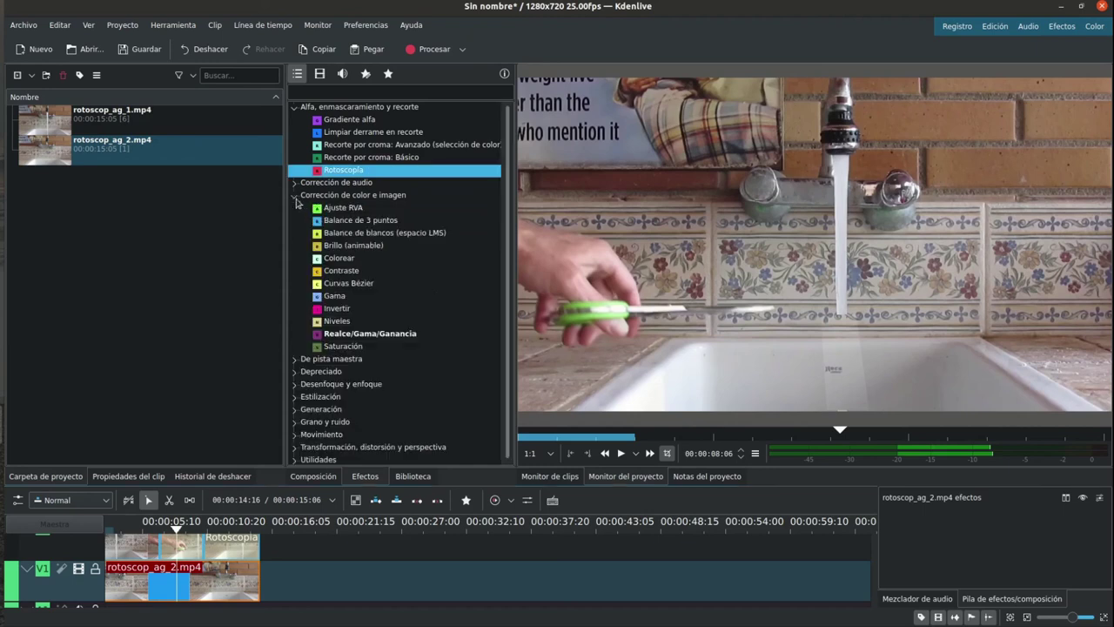
double_click(357, 248)
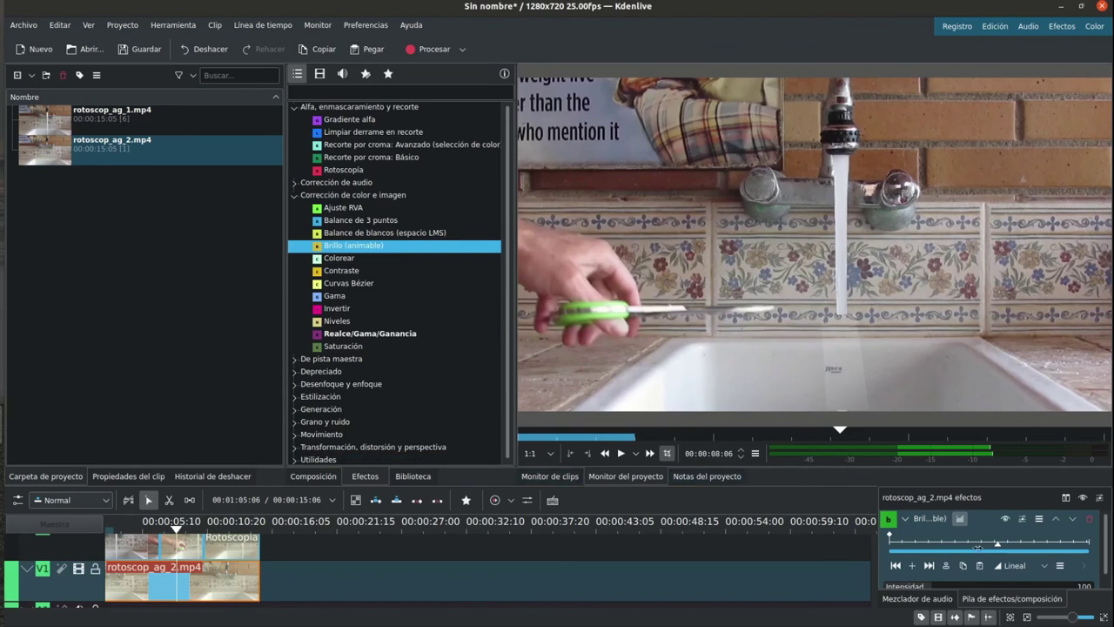
scroll(1047, 567, "down", 1)
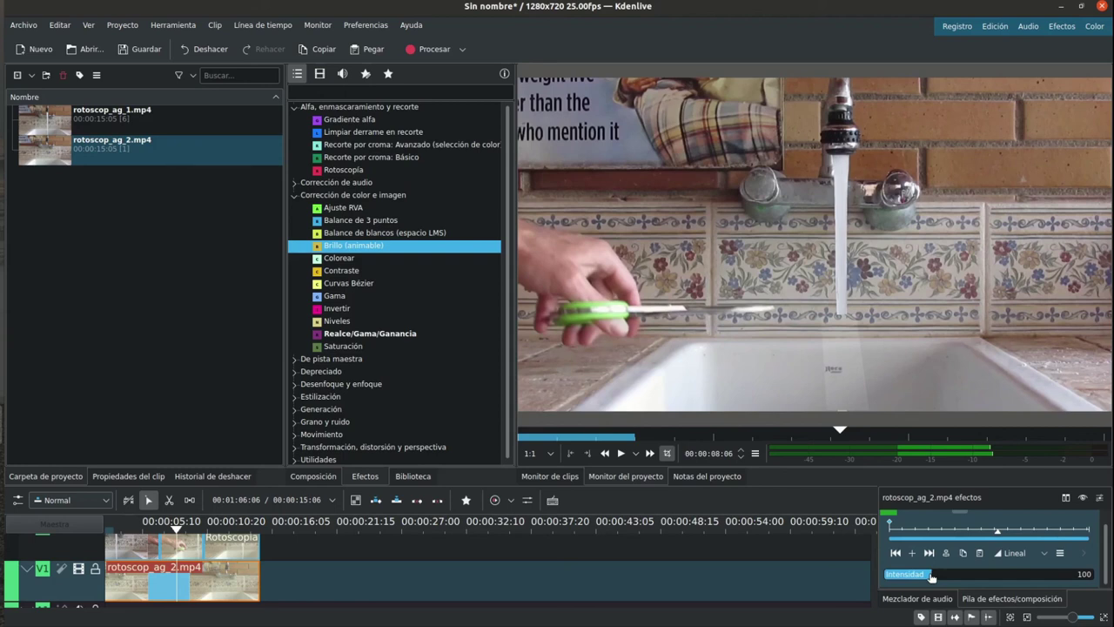
left_click(932, 576)
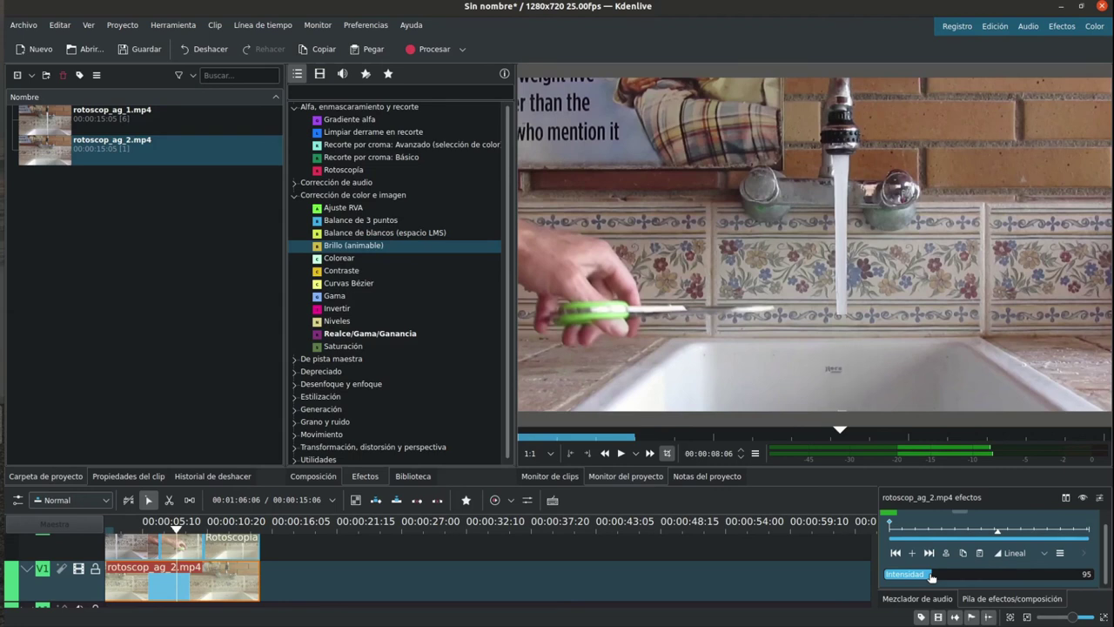
Review the brightness-matched water cut in full screen from shortly before the first cut on V2
left_click(154, 527)
double_click(713, 302)
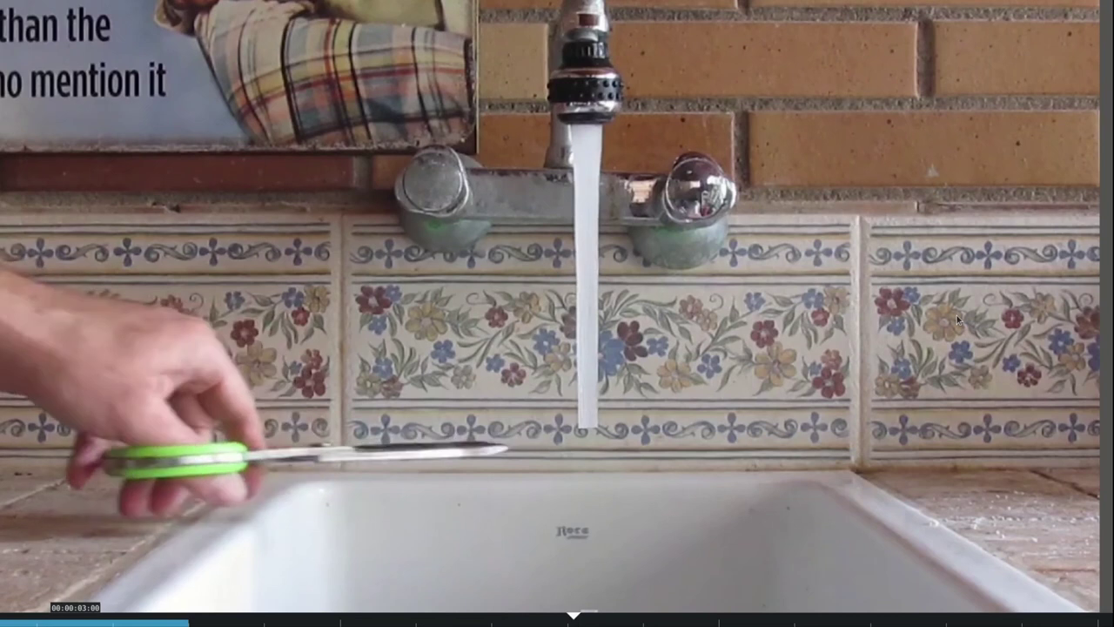